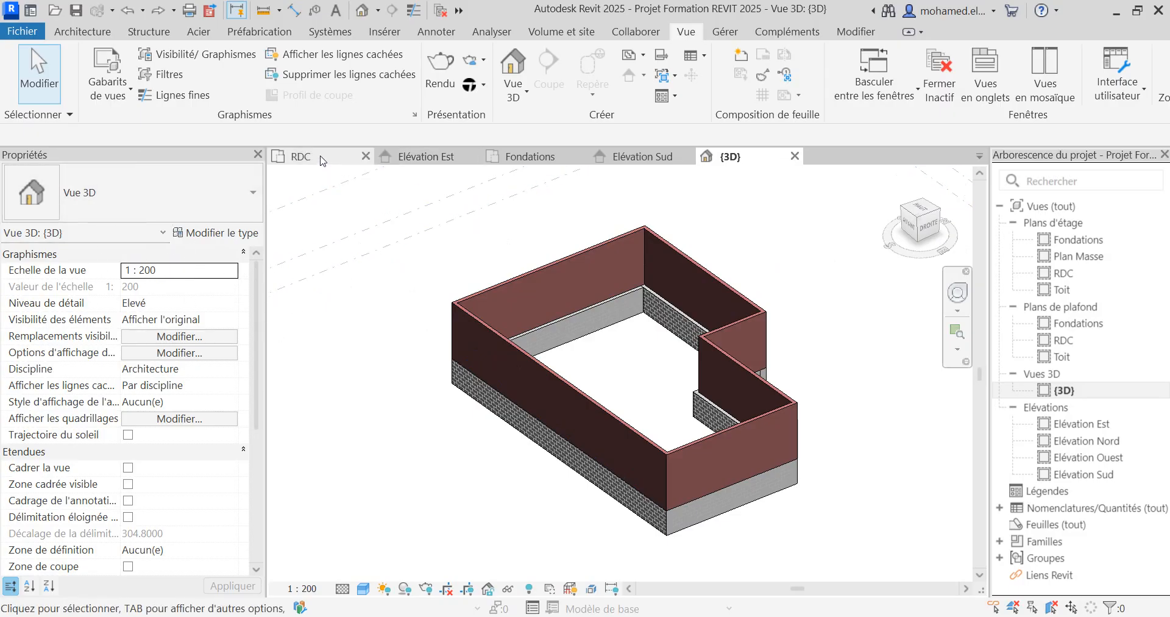
Open the Fondations floor plan and review the Ligne de justification options of the upper-left horizontal foundation wall, keeping Axe du mur.
{"action": "left_click", "coordinate": [535, 157]}
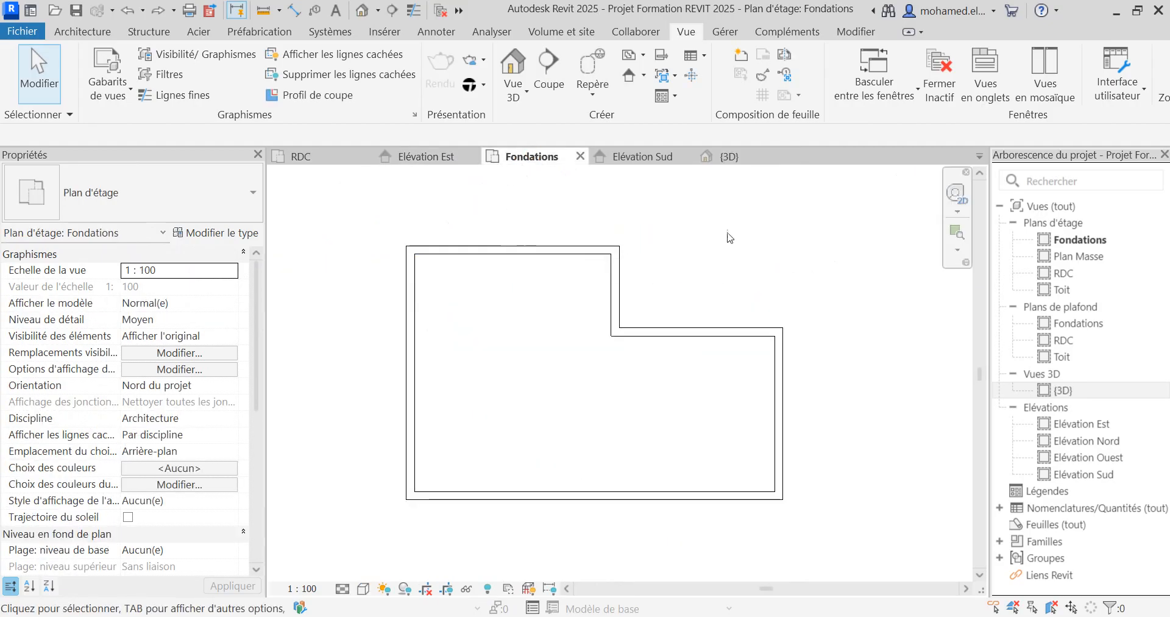
{"action": "left_click", "coordinate": [567, 256]}
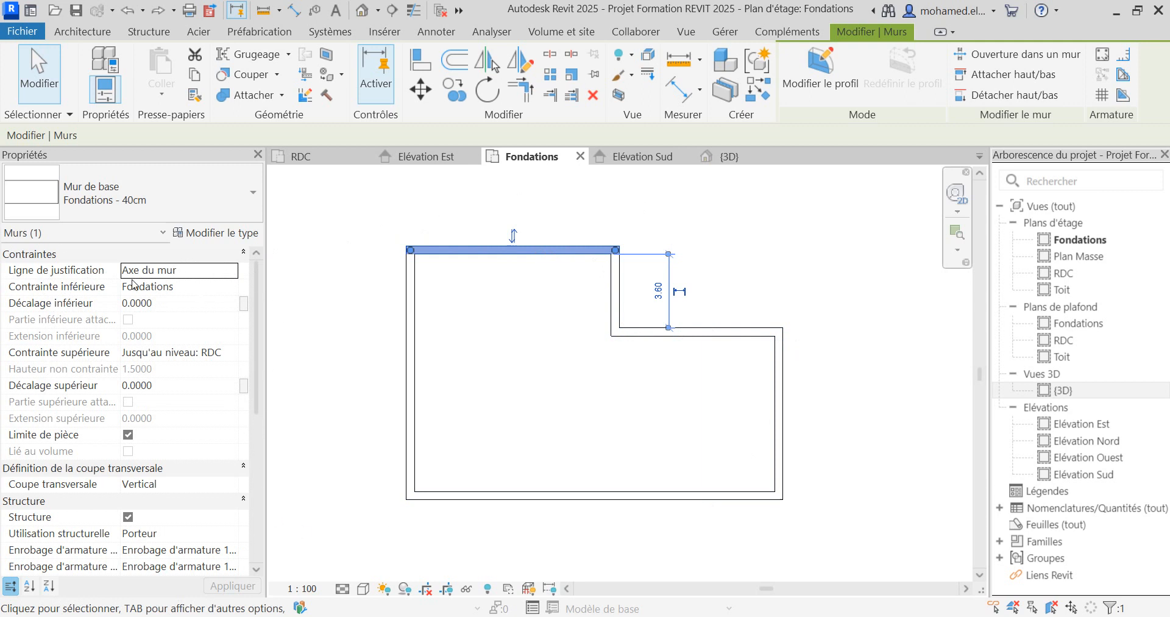
{"action": "left_click", "coordinate": [229, 270]}
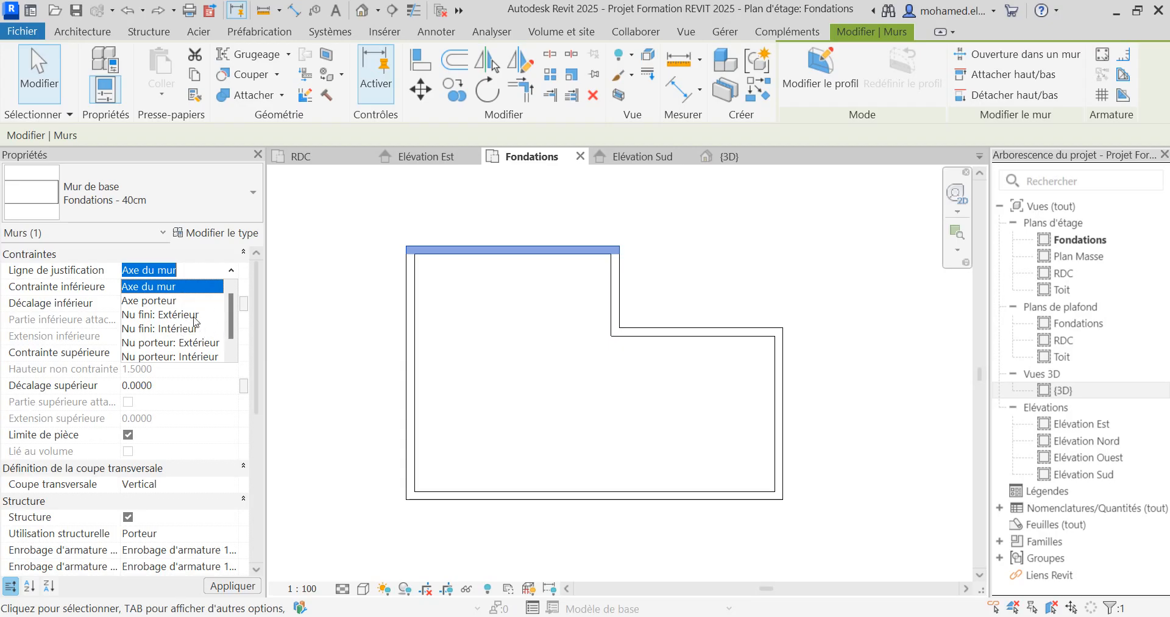
{"action": "left_click", "coordinate": [203, 286]}
{"action": "left_click", "coordinate": [228, 272]}
{"action": "left_click", "coordinate": [213, 263]}
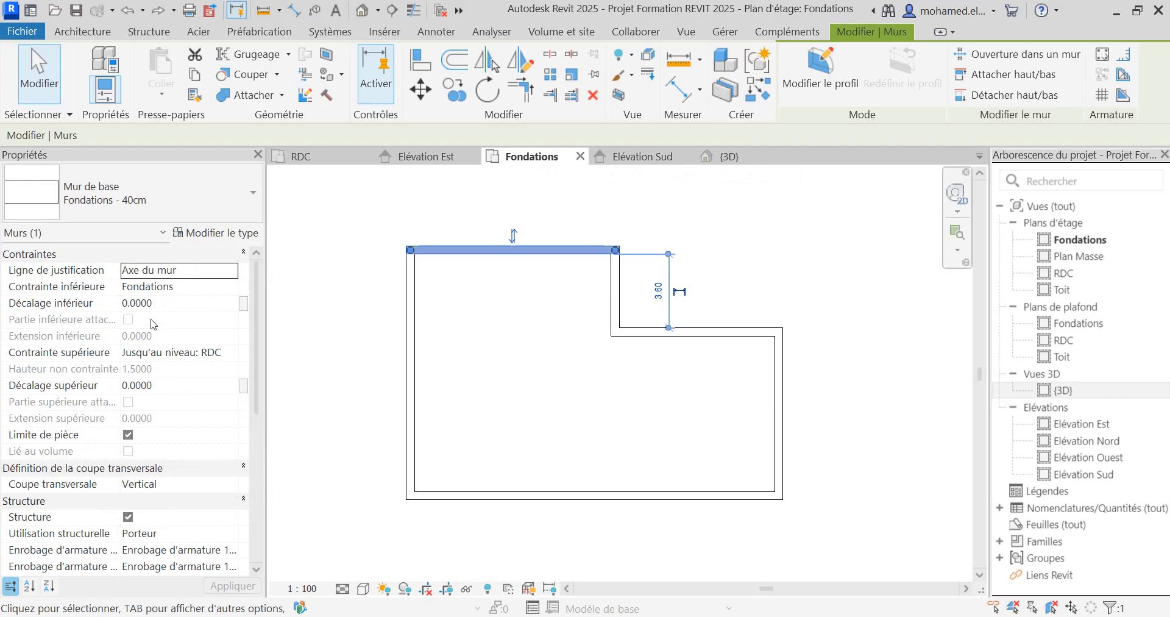
In the Elévation Sud view, make the foundation wall at the building's right end structural, with Utilisation structurelle kept as Porteur.
{"action": "left_click", "coordinate": [642, 156]}
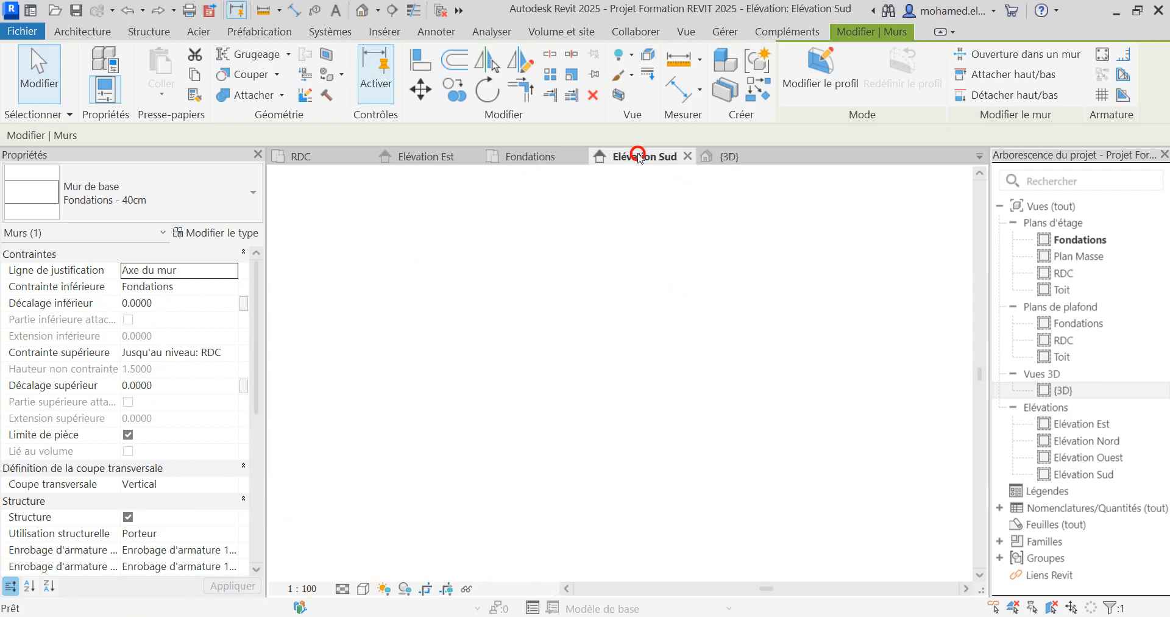
{"action": "scroll", "coordinate": [526, 422], "scroll_direction": "up", "scroll_amount": 5}
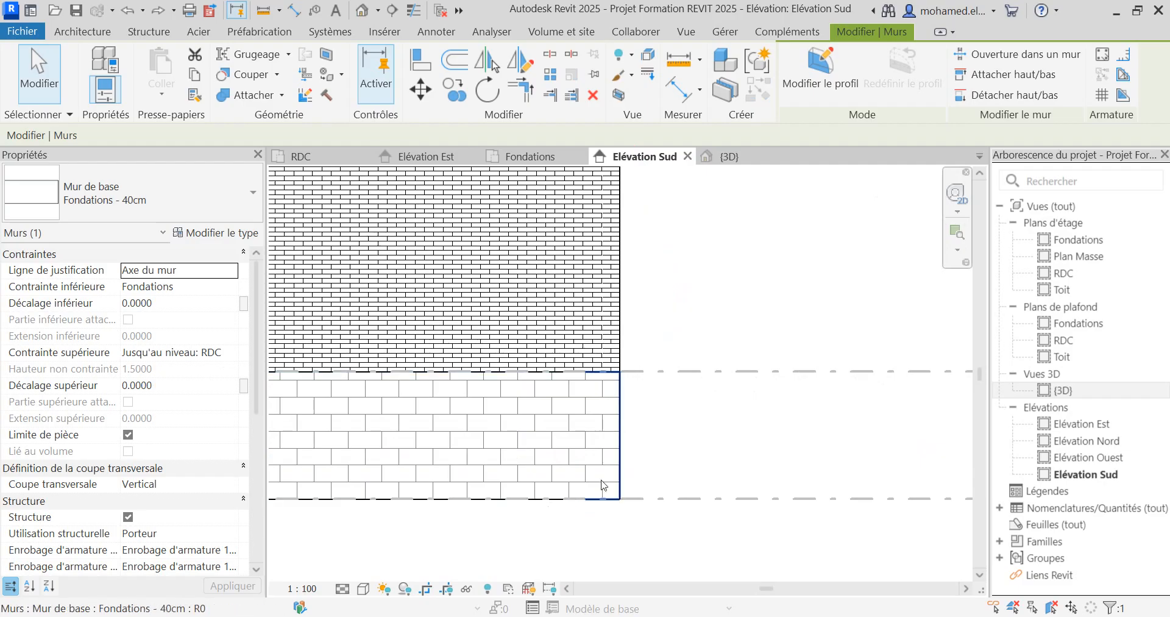
{"action": "left_click", "coordinate": [617, 449]}
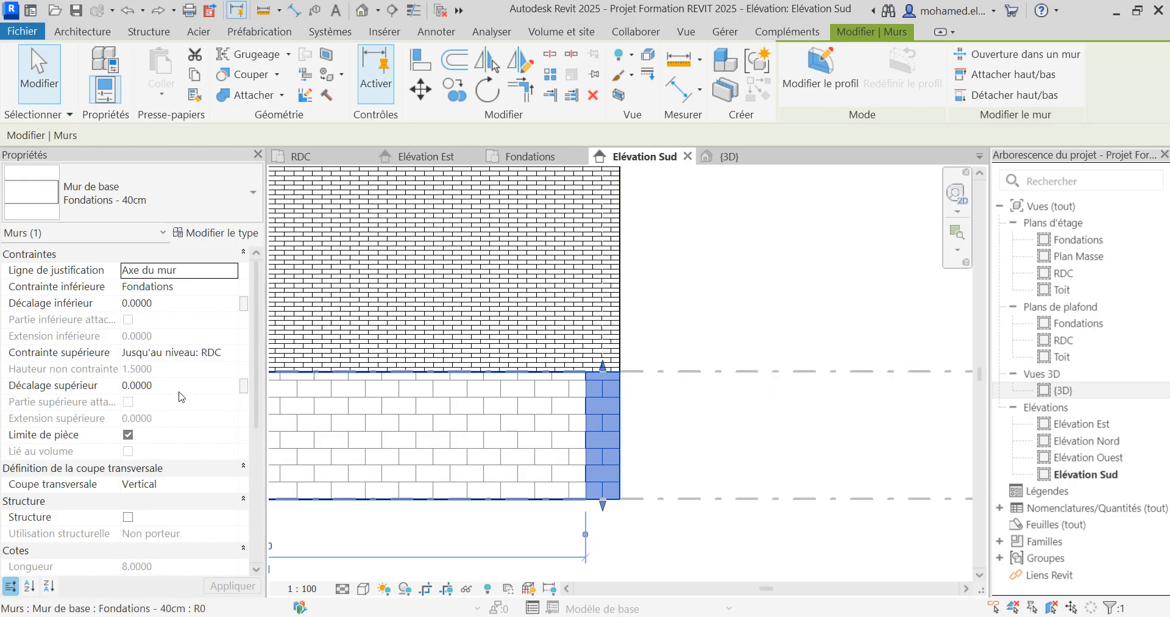
{"action": "scroll", "coordinate": [126, 374], "scroll_direction": "down", "scroll_amount": 1}
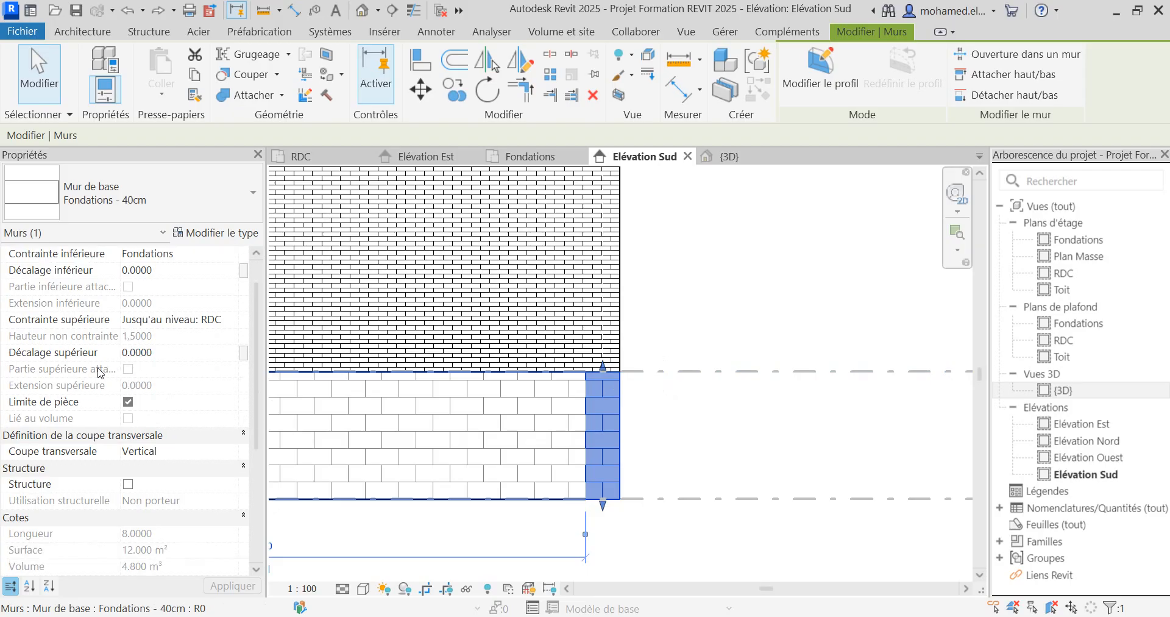
{"action": "scroll", "coordinate": [161, 348], "scroll_direction": "down", "scroll_amount": 1}
{"action": "scroll", "coordinate": [174, 348], "scroll_direction": "down", "scroll_amount": 1}
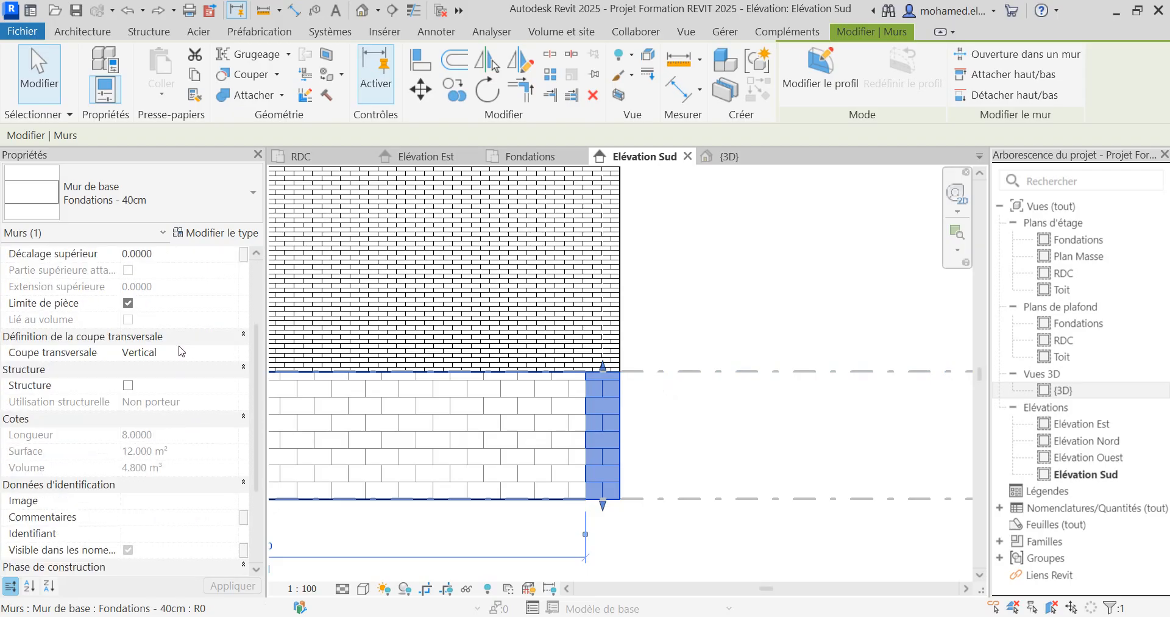
{"action": "left_click", "coordinate": [128, 385]}
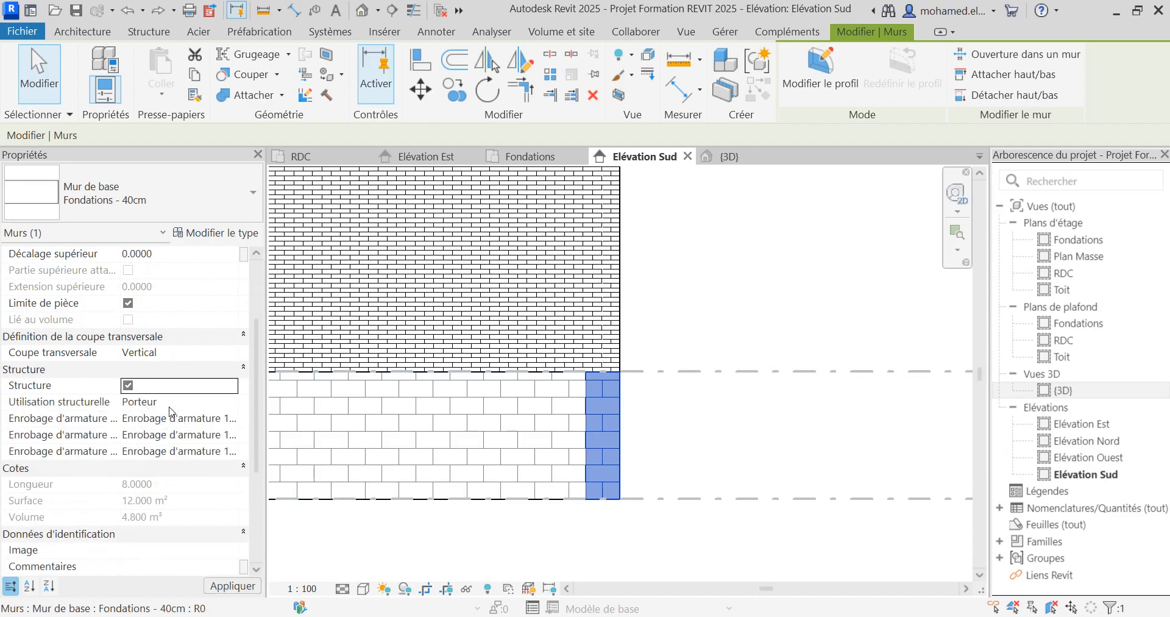
{"action": "left_click", "coordinate": [201, 403]}
{"action": "left_click", "coordinate": [234, 402]}
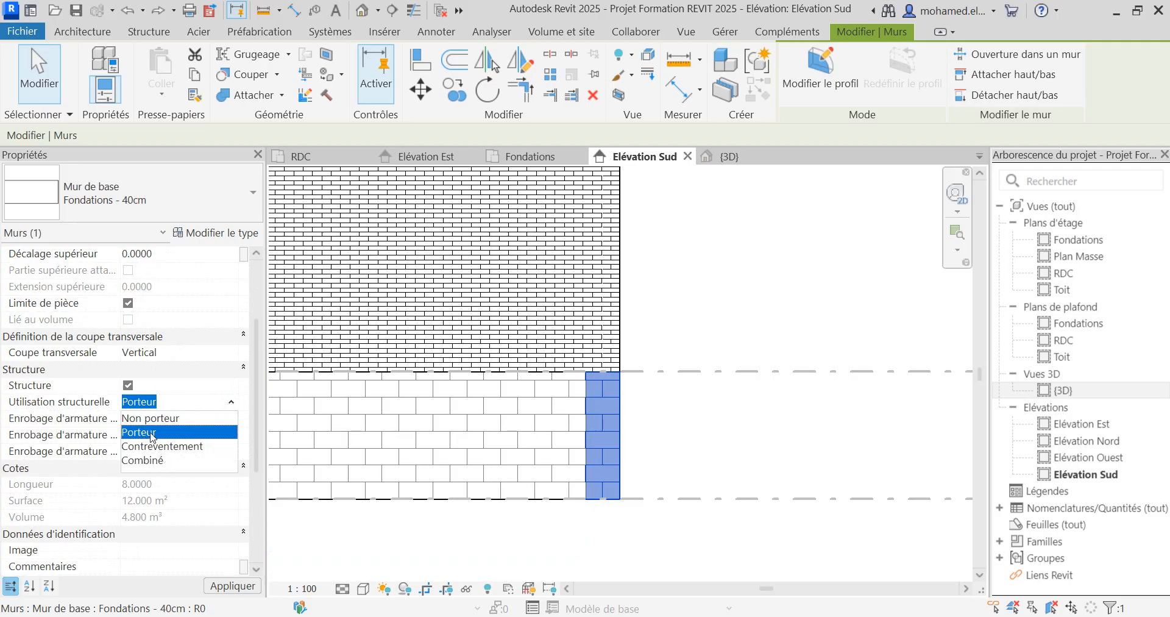
{"action": "left_click", "coordinate": [194, 395]}
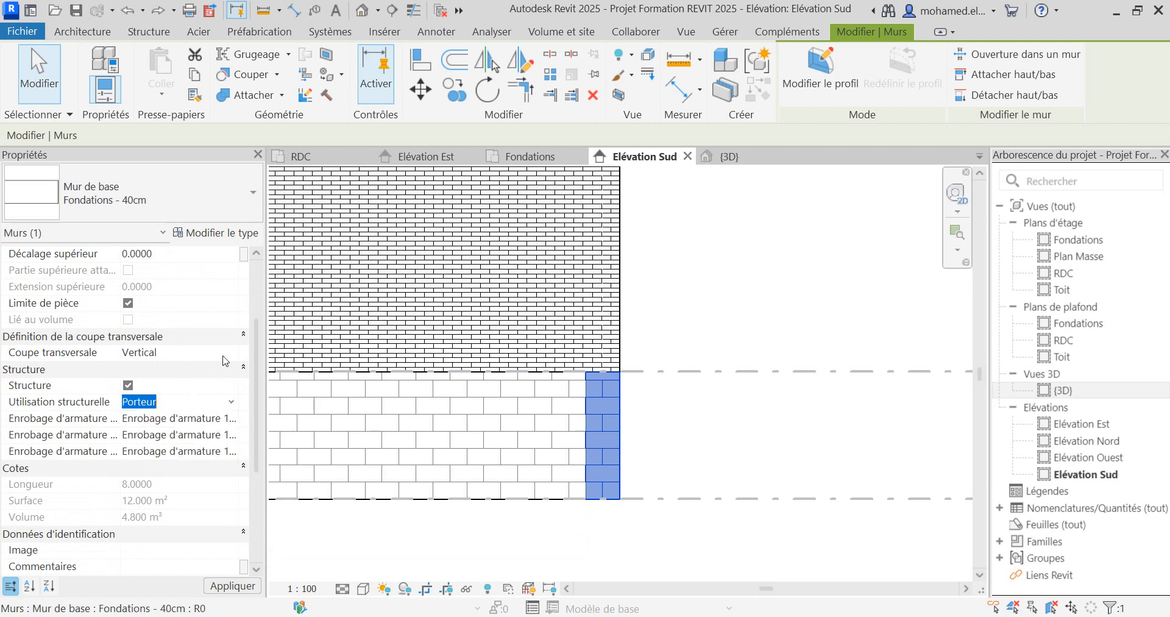
In the Fondations plan, make all six foundation walls structural and set their Utilisation structurelle to Porteur.
{"action": "left_click", "coordinate": [541, 157]}
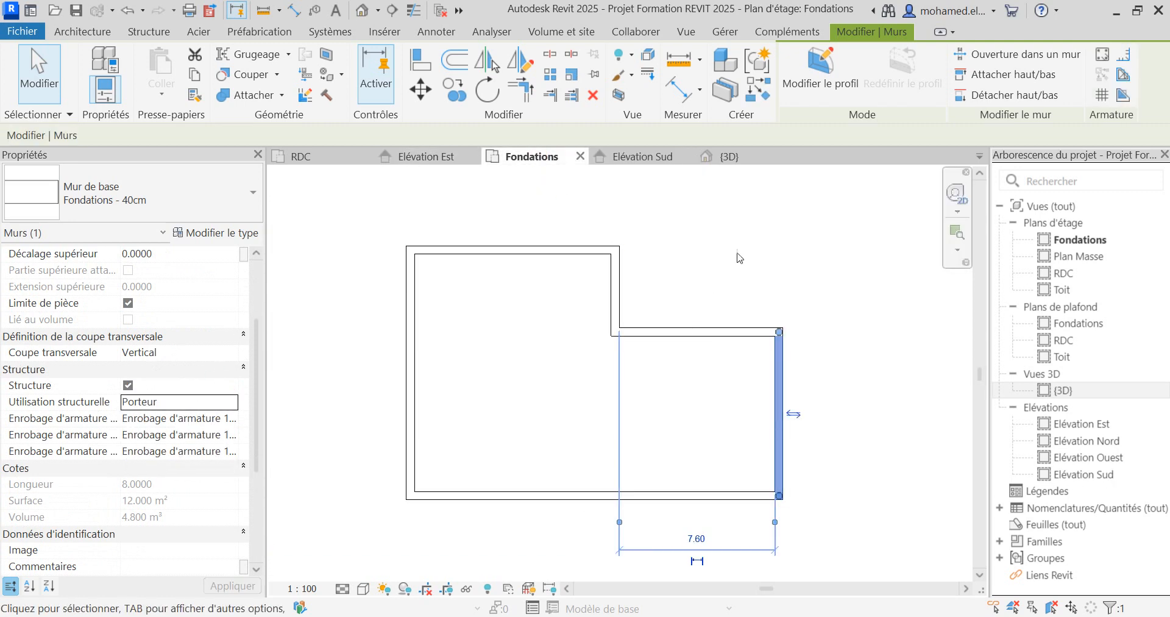
{"action": "left_click", "coordinate": [303, 244]}
{"action": "left_click_drag", "start_coordinate": [335, 208], "coordinate": [840, 542]}
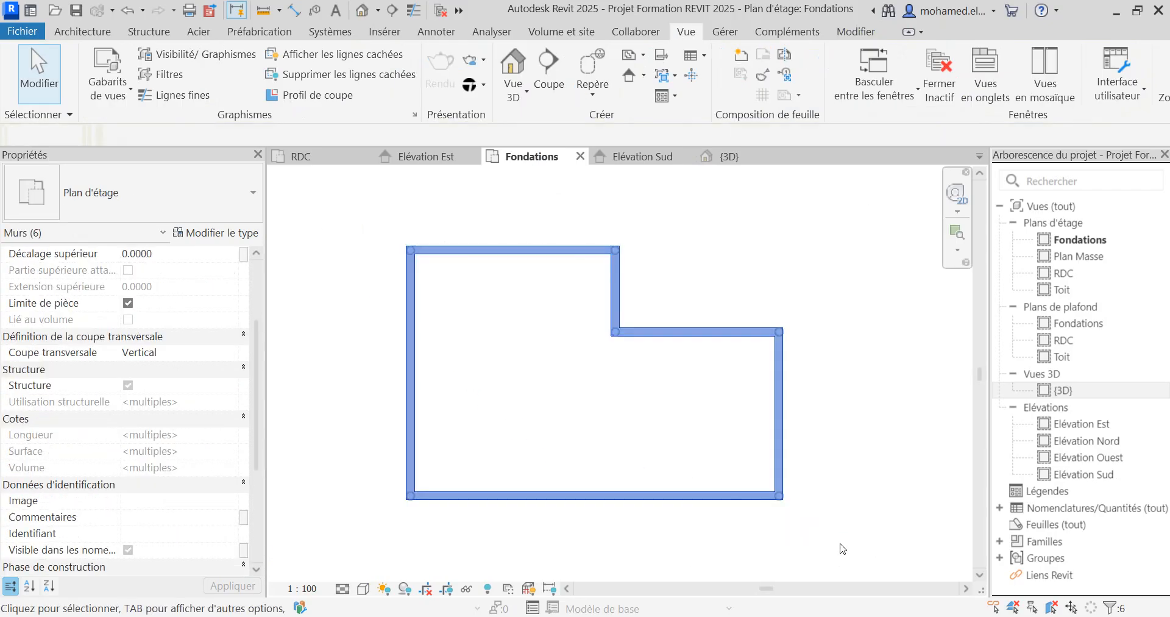
{"action": "scroll", "coordinate": [135, 445], "scroll_direction": "down", "scroll_amount": 3}
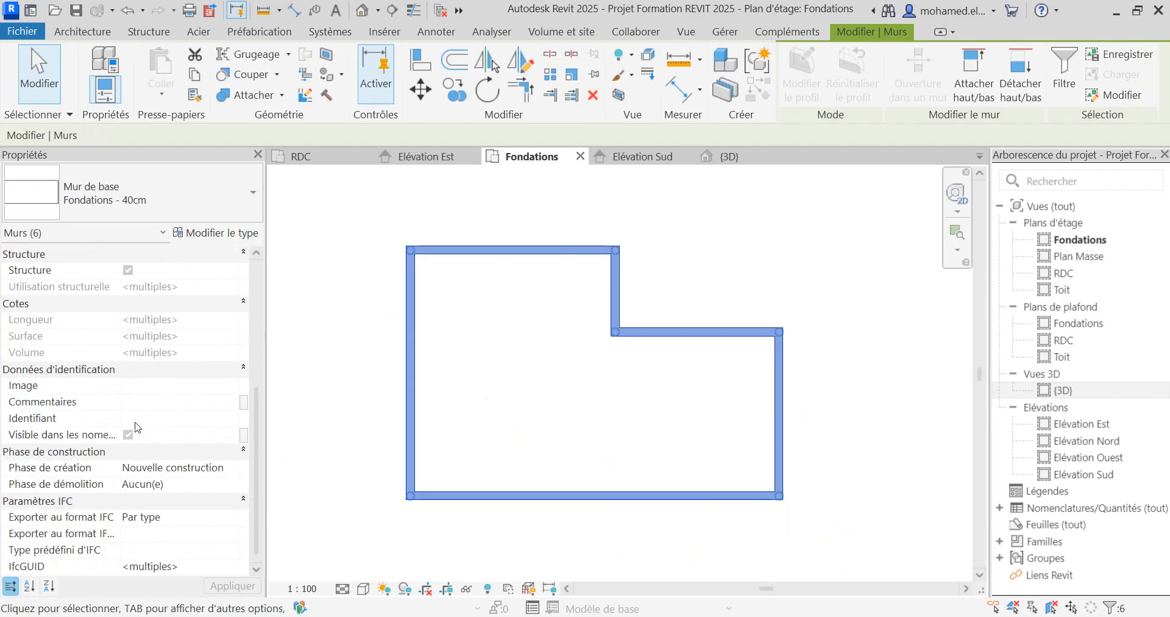
{"action": "scroll", "coordinate": [133, 439], "scroll_direction": "up", "scroll_amount": 2}
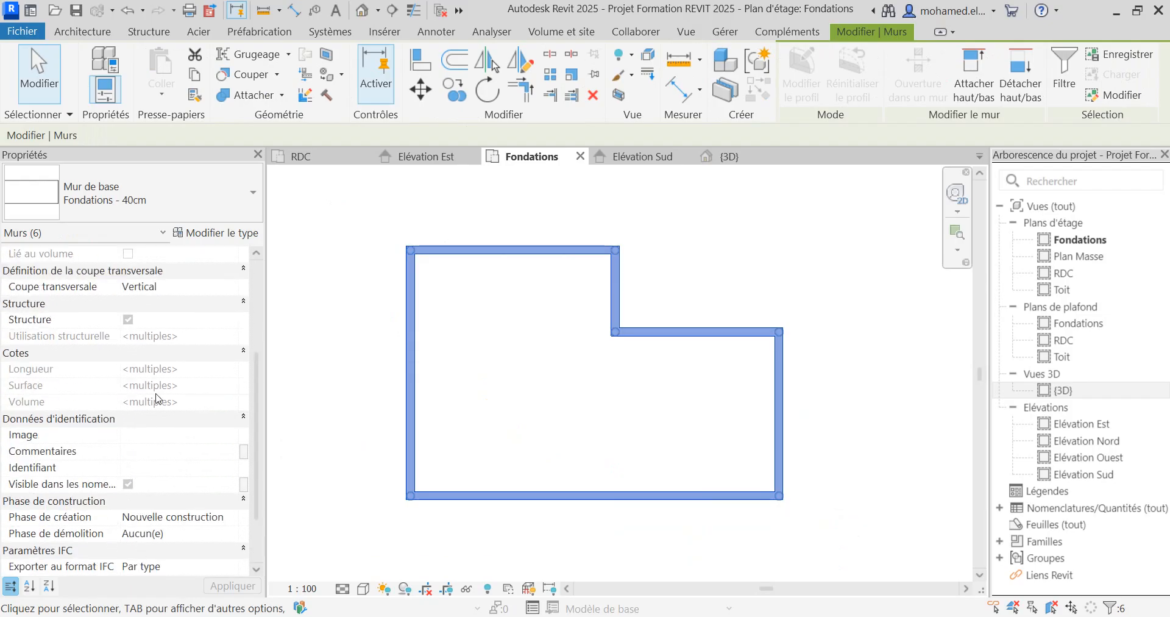
{"action": "scroll", "coordinate": [158, 391], "scroll_direction": "up", "scroll_amount": 1}
{"action": "left_click", "coordinate": [128, 368]}
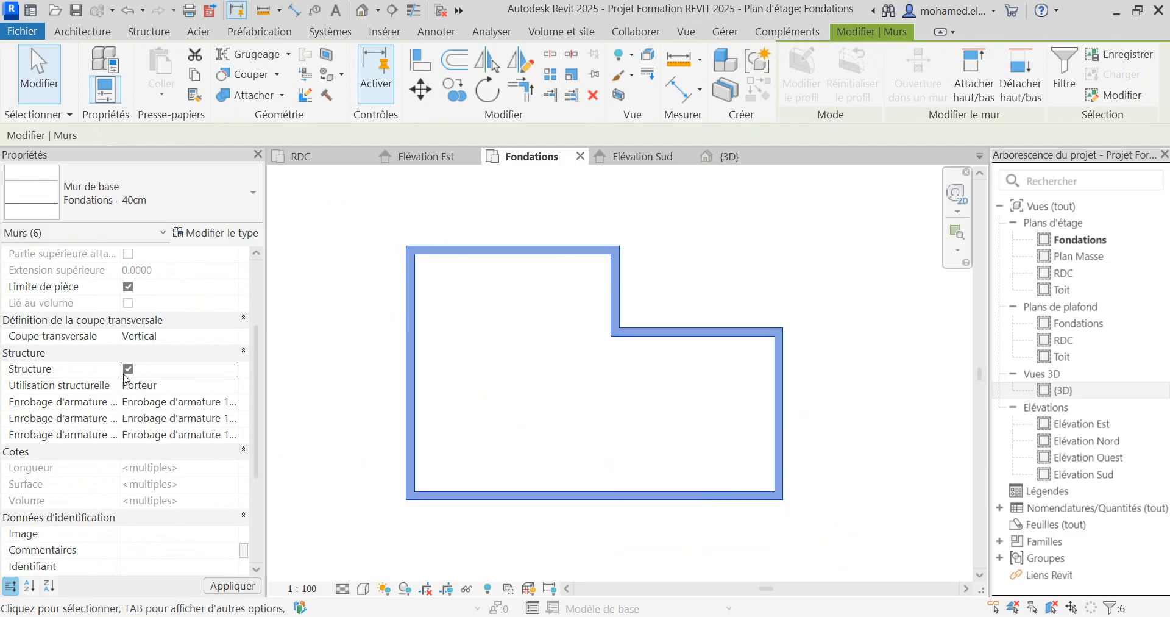
{"action": "left_click", "coordinate": [159, 386]}
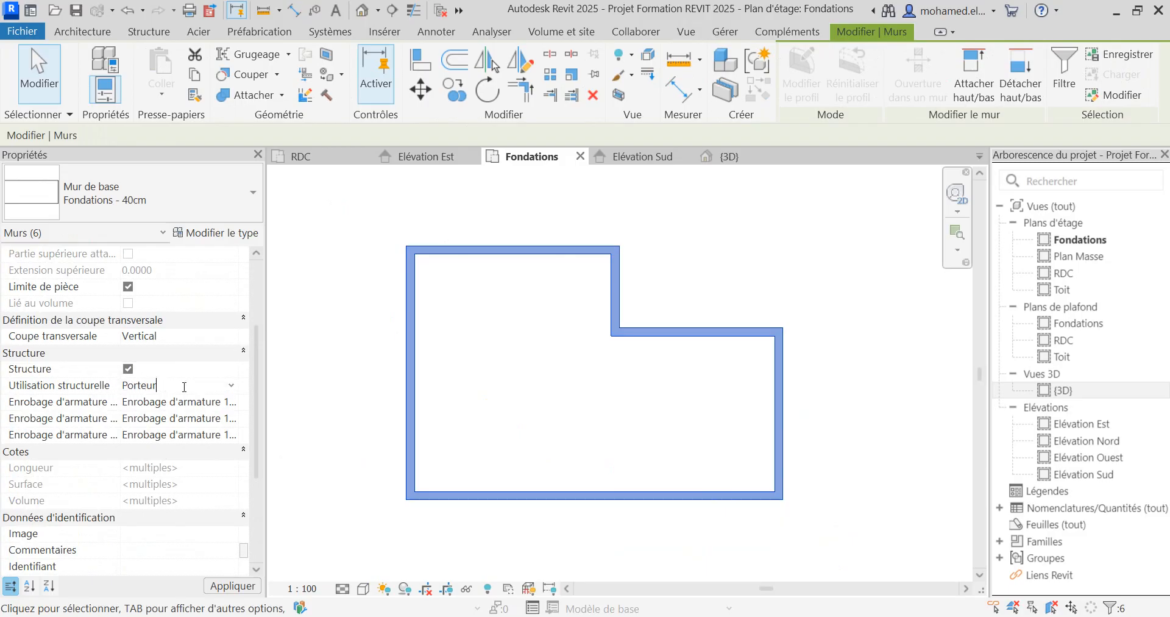
{"action": "left_click", "coordinate": [231, 385]}
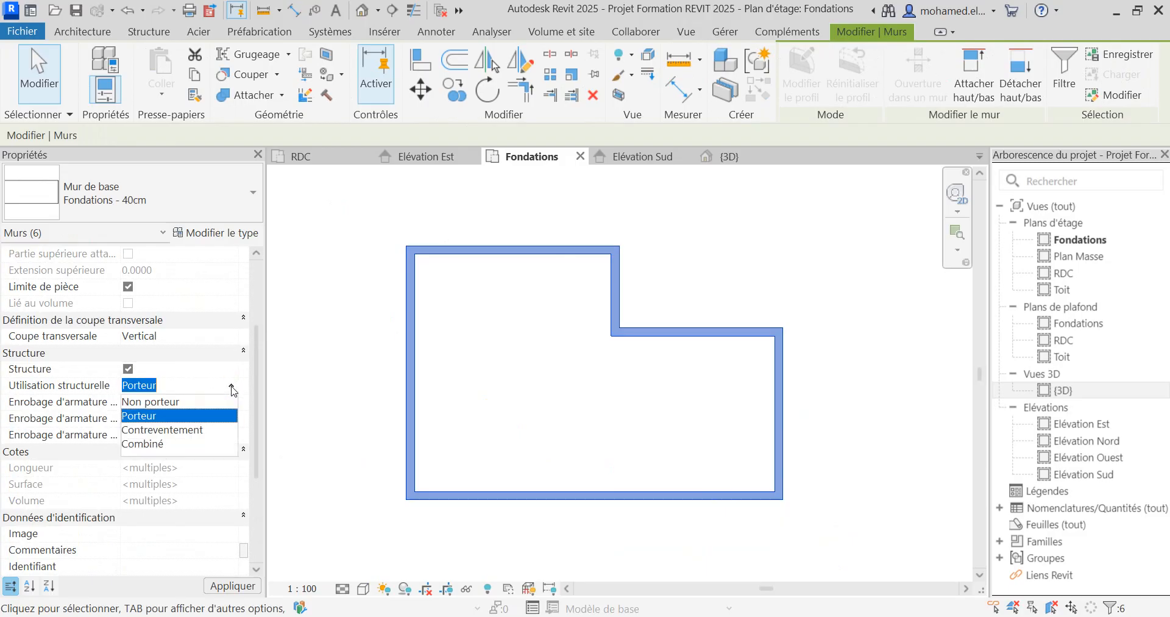
{"action": "left_click", "coordinate": [142, 416]}
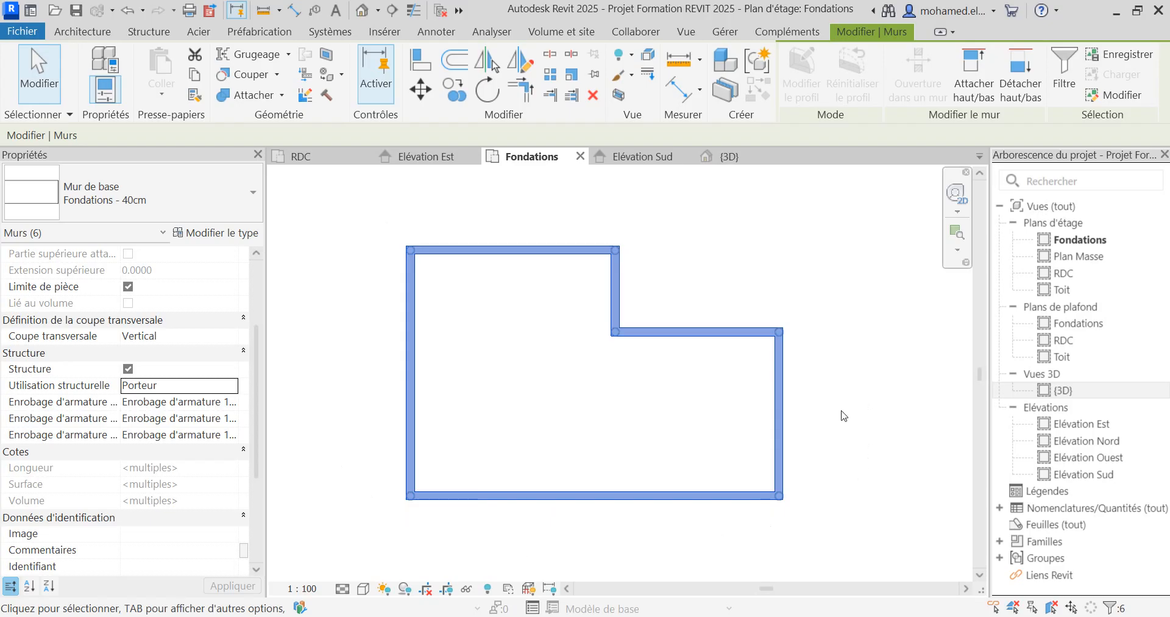
Set the Phase de création of the upper-left horizontal foundation wall to Existante.
{"action": "scroll", "coordinate": [164, 396], "scroll_direction": "down", "scroll_amount": 3}
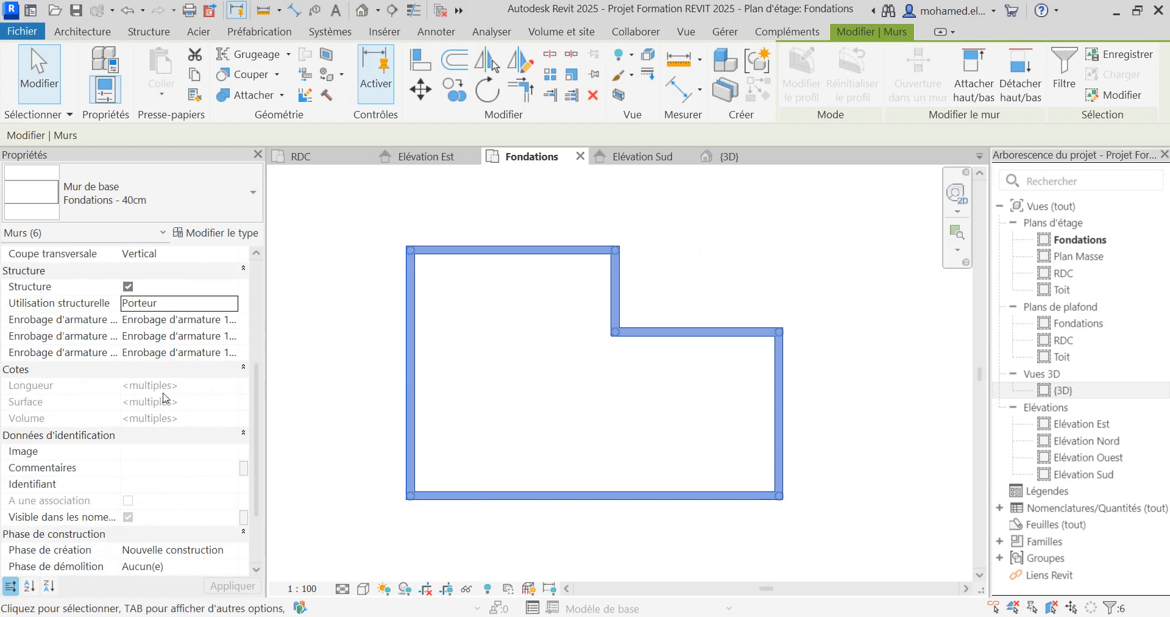
{"action": "left_click", "coordinate": [365, 354]}
{"action": "left_click", "coordinate": [492, 251]}
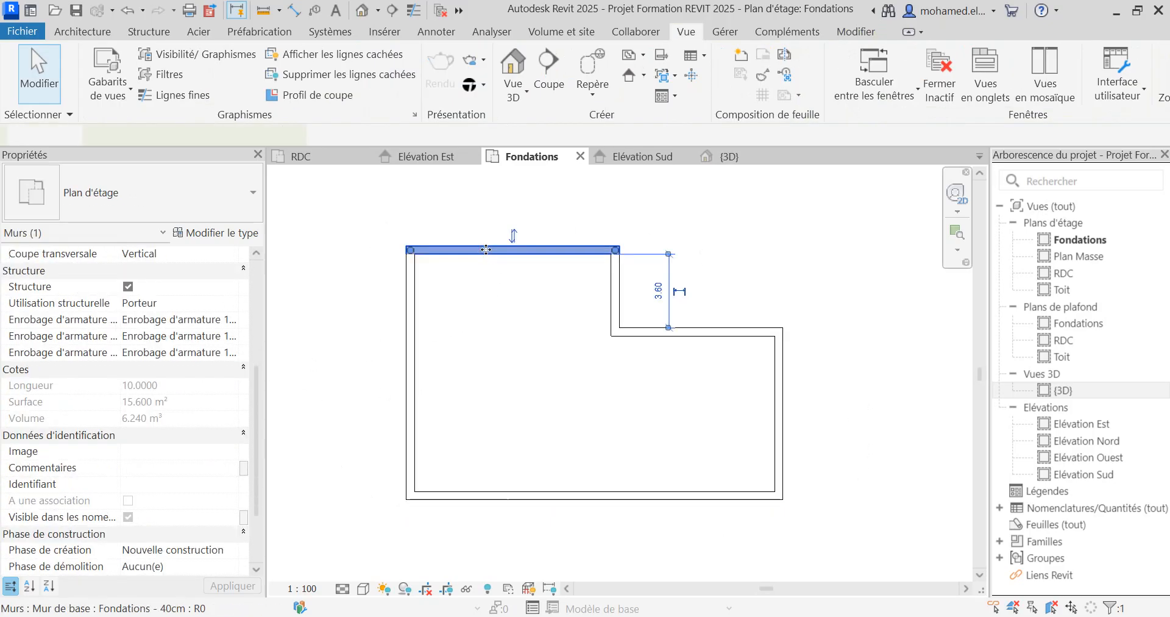
{"action": "scroll", "coordinate": [130, 414], "scroll_direction": "down", "scroll_amount": 3}
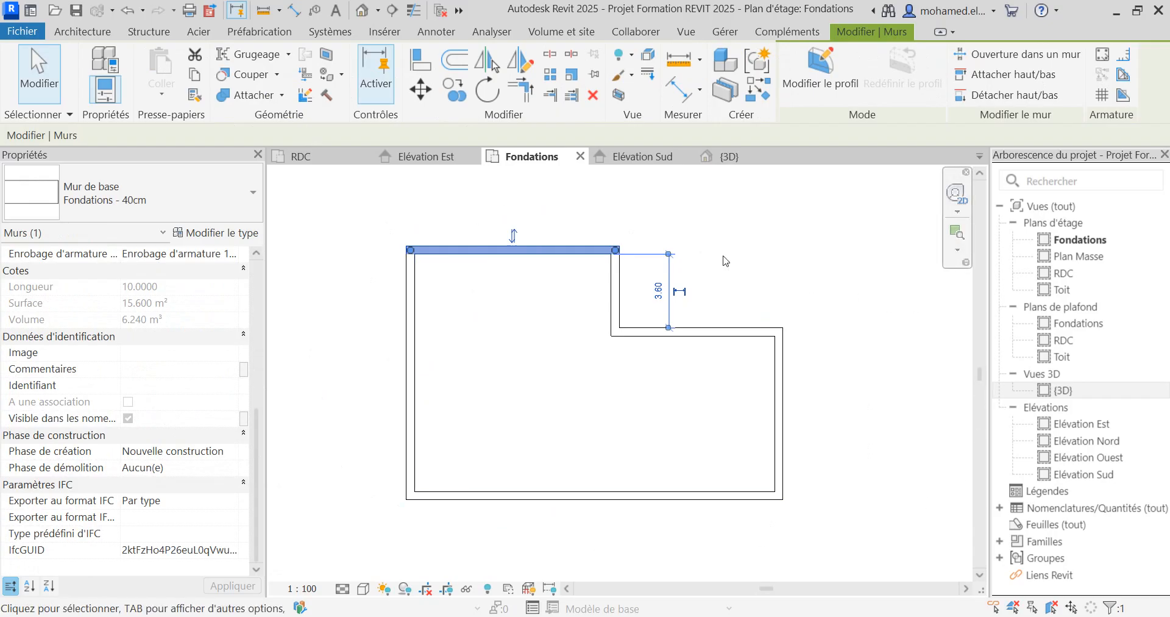
{"action": "left_click", "coordinate": [414, 436]}
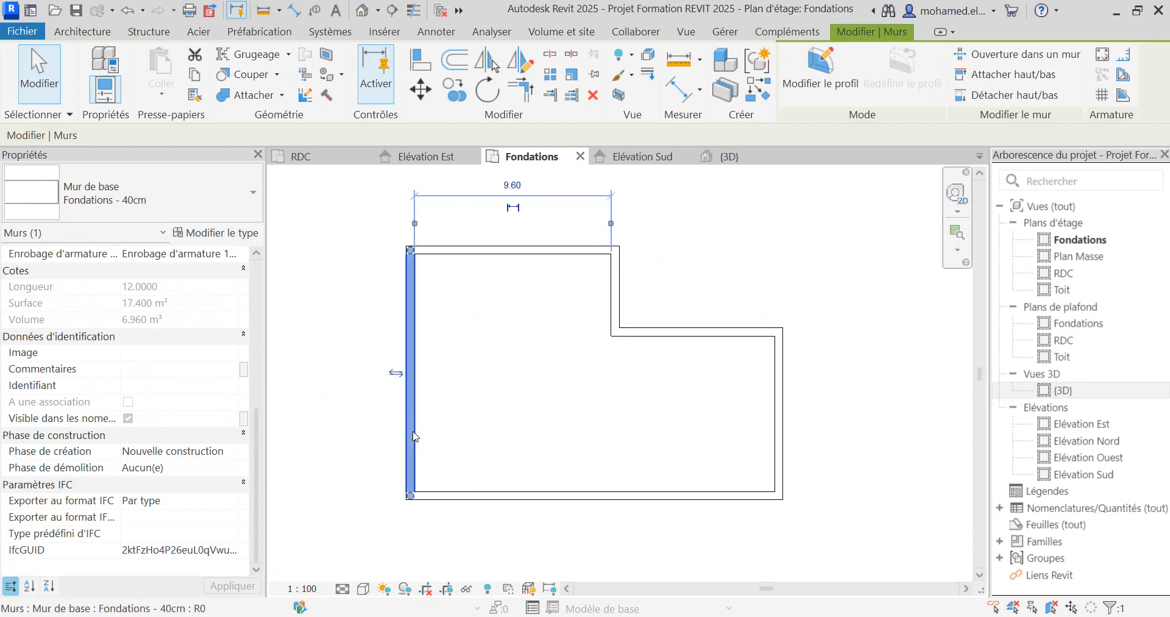
{"action": "left_click", "coordinate": [589, 250]}
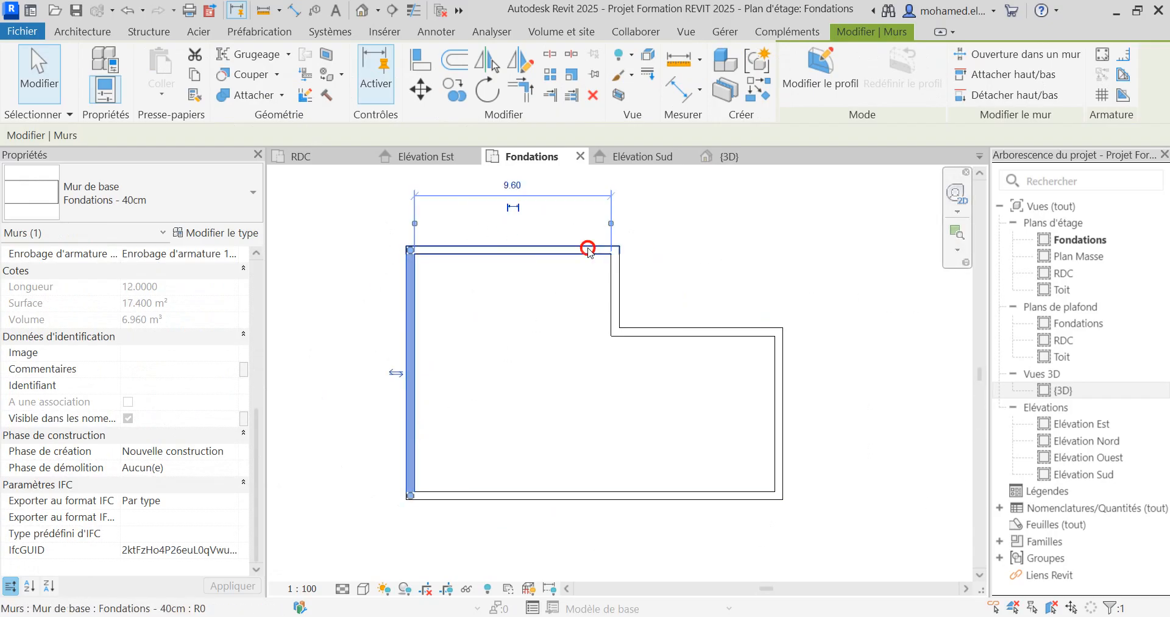
{"action": "left_click", "coordinate": [202, 452]}
{"action": "left_click", "coordinate": [230, 452]}
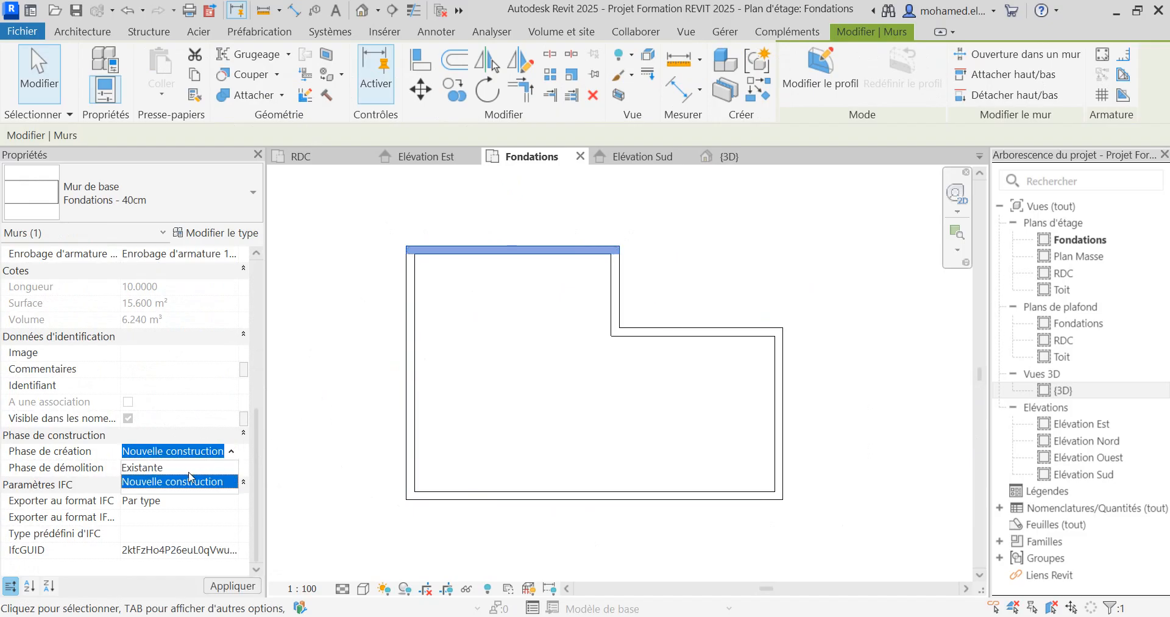
{"action": "left_click", "coordinate": [153, 468]}
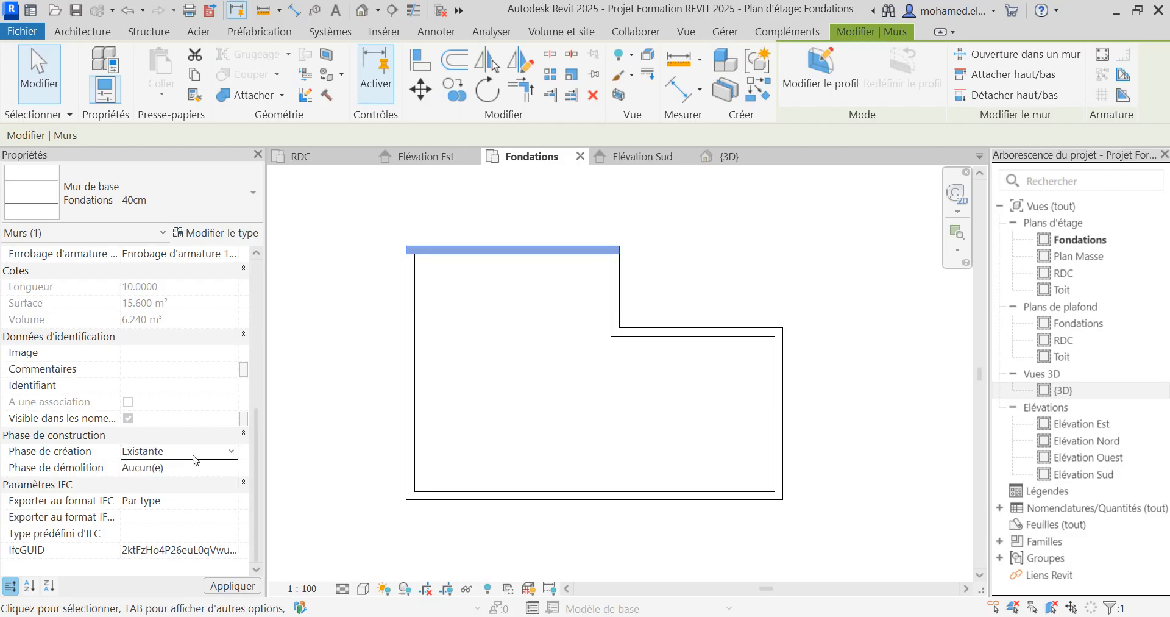
Set the same wall's Phase de création back to Nouvelle construction and review the available phases.
{"action": "left_click", "coordinate": [228, 453]}
{"action": "left_click", "coordinate": [190, 483]}
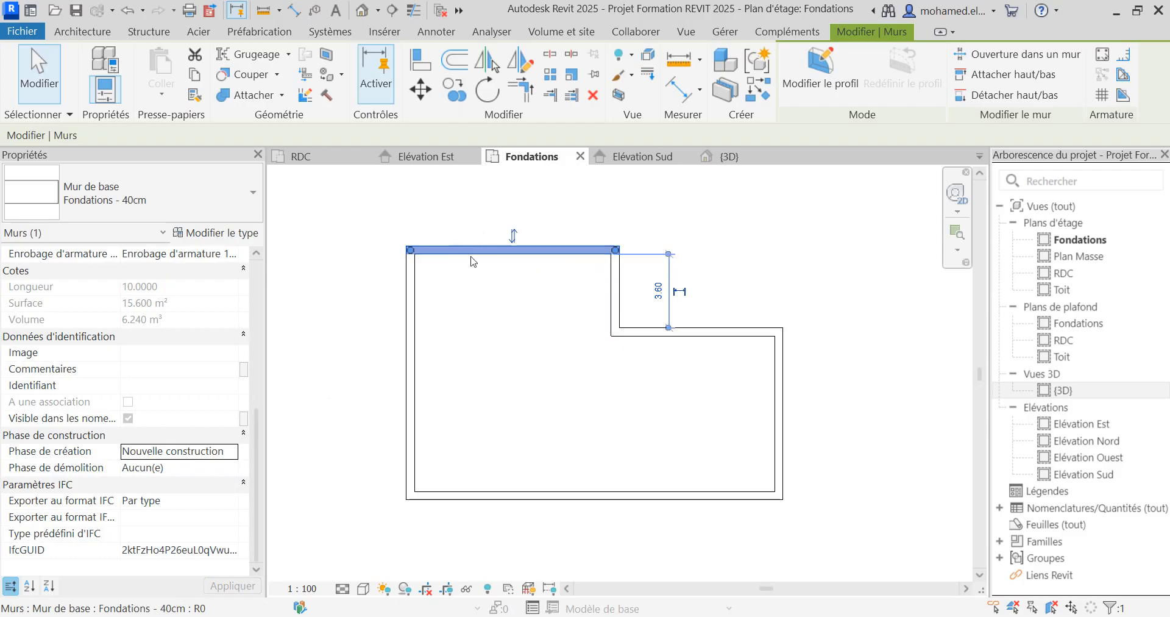
{"action": "left_click", "coordinate": [232, 451]}
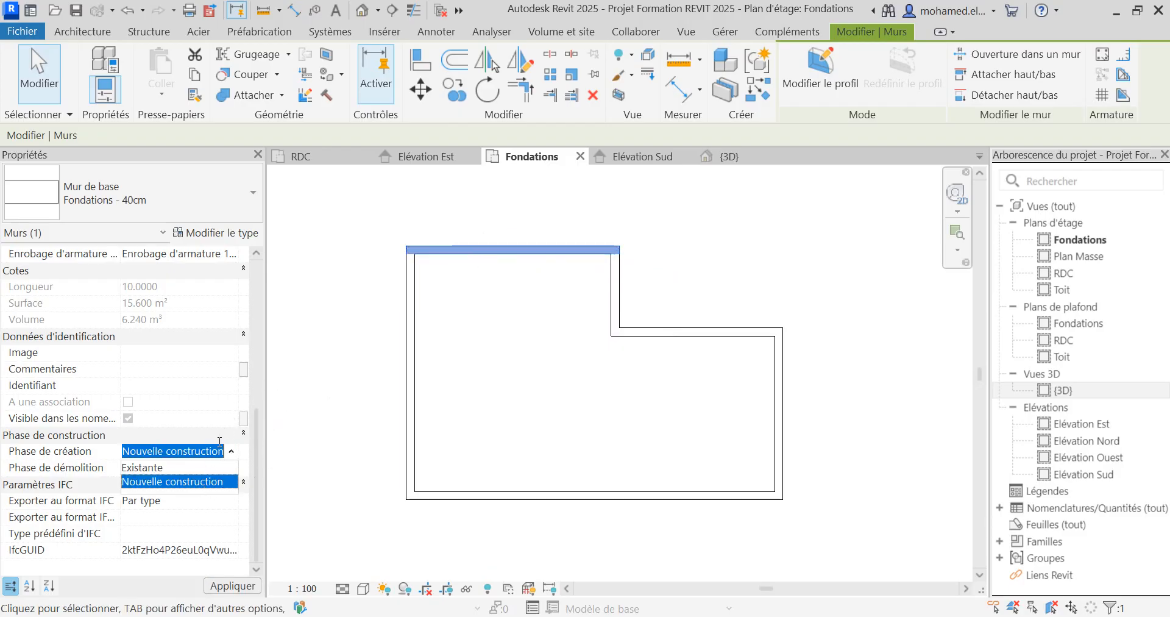
{"action": "left_click", "coordinate": [730, 253]}
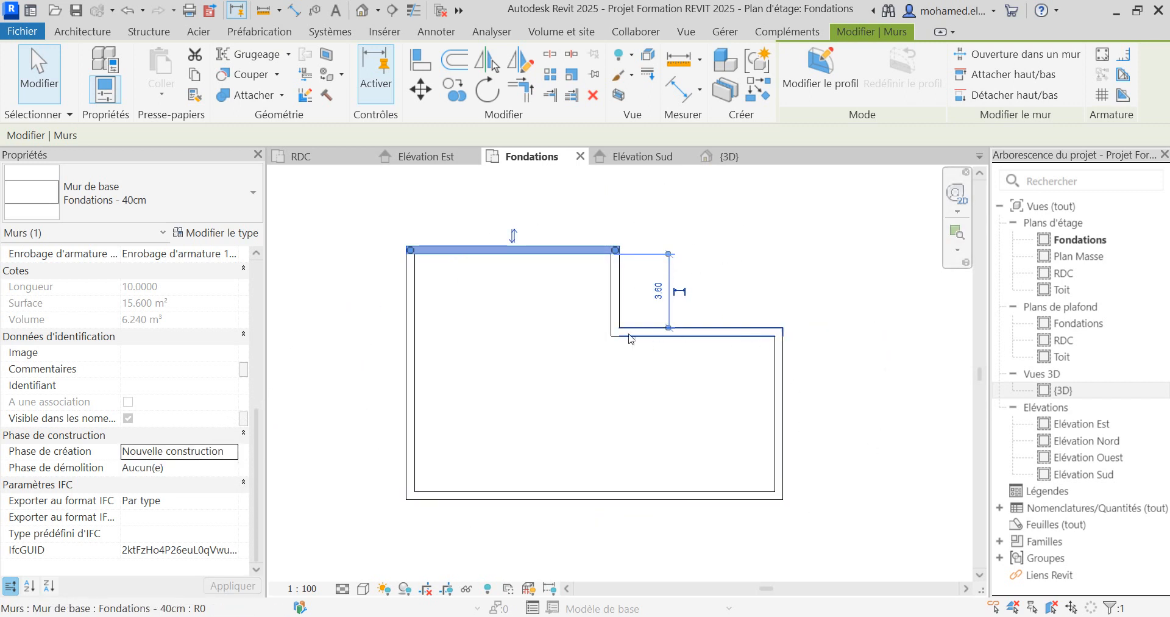
{"action": "left_click", "coordinate": [206, 452]}
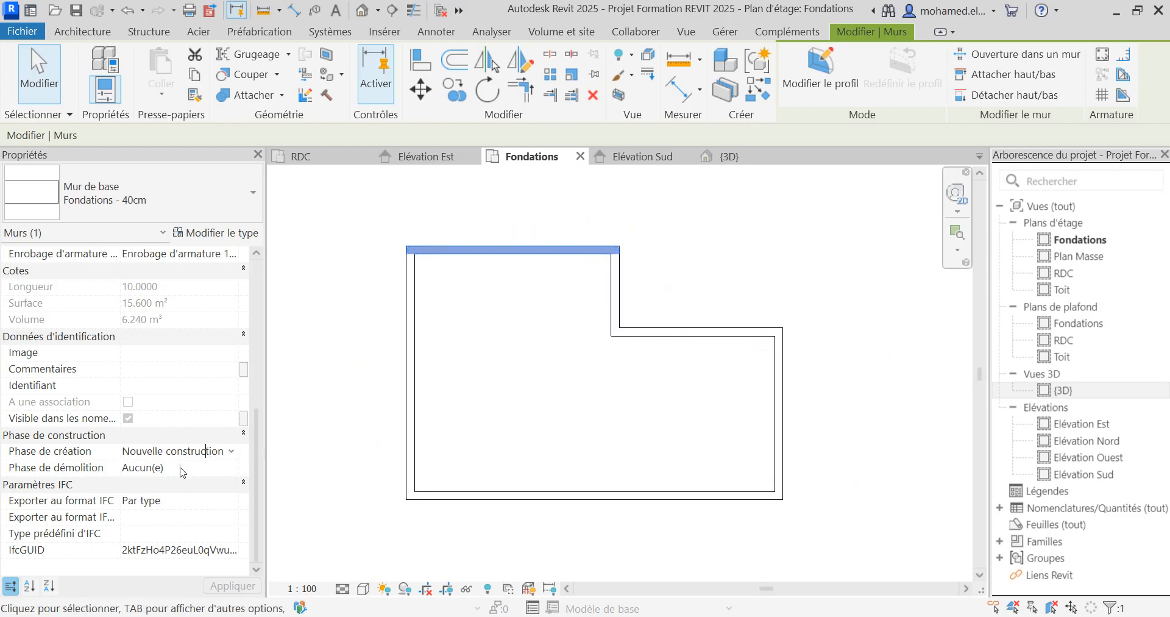
{"action": "left_click", "coordinate": [233, 452]}
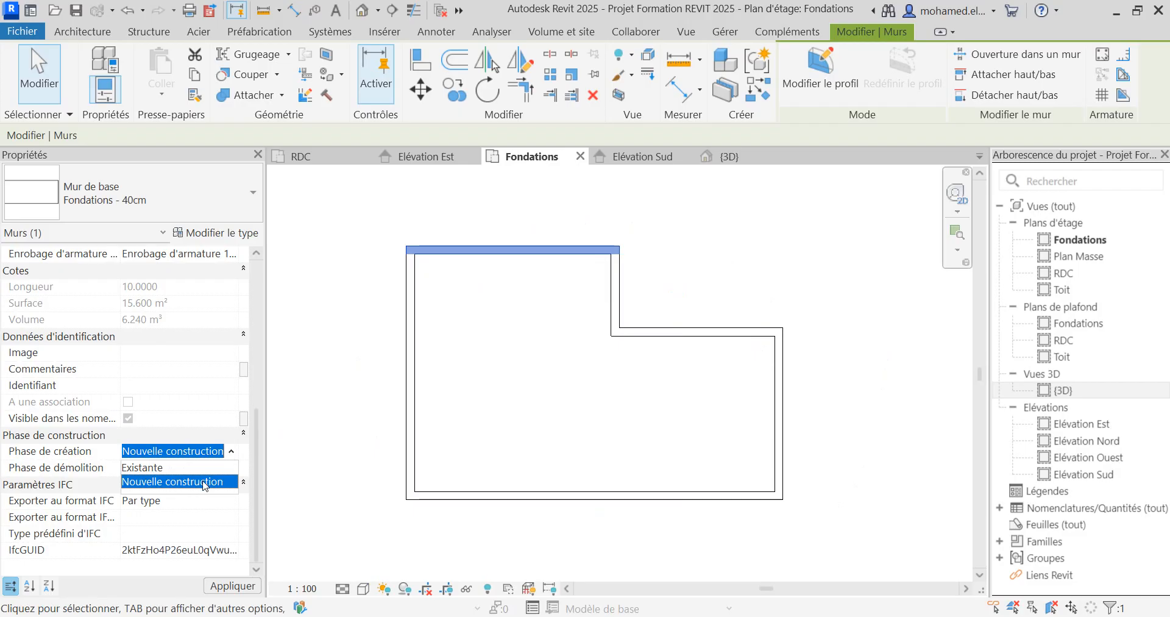
{"action": "left_click", "coordinate": [344, 448]}
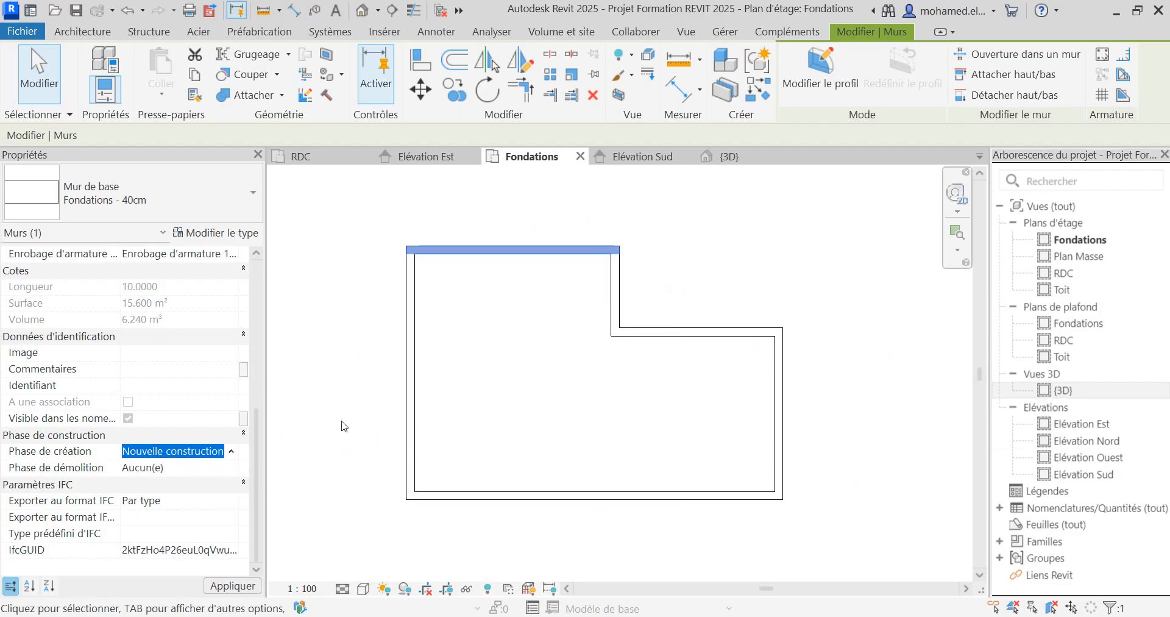
Review the Phase de démolition options and remaining properties of all six foundation walls, keeping Aucun(e), and clear the selection.
{"action": "left_click_drag", "start_coordinate": [828, 209], "coordinate": [377, 533]}
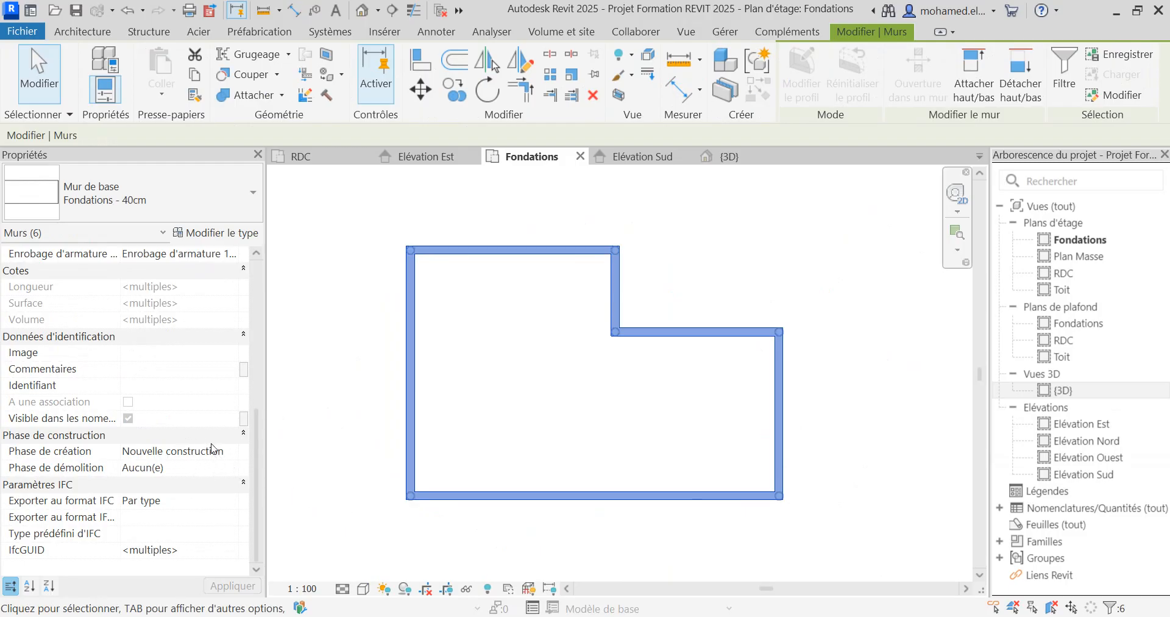
{"action": "left_click", "coordinate": [224, 466]}
{"action": "left_click", "coordinate": [233, 469]}
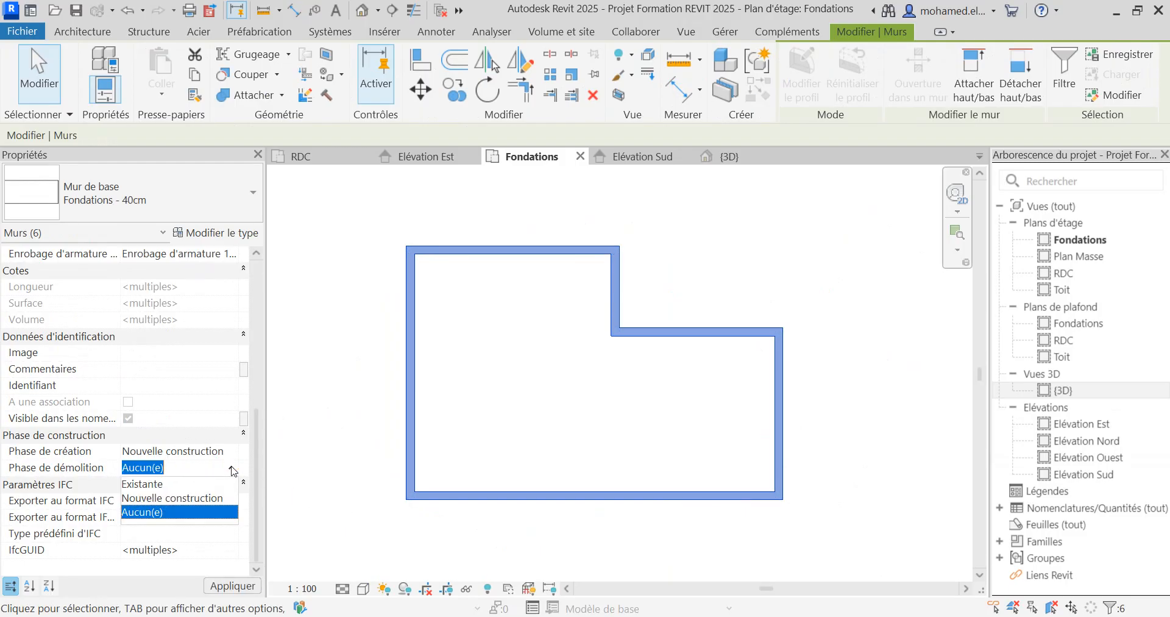
{"action": "left_click", "coordinate": [231, 468]}
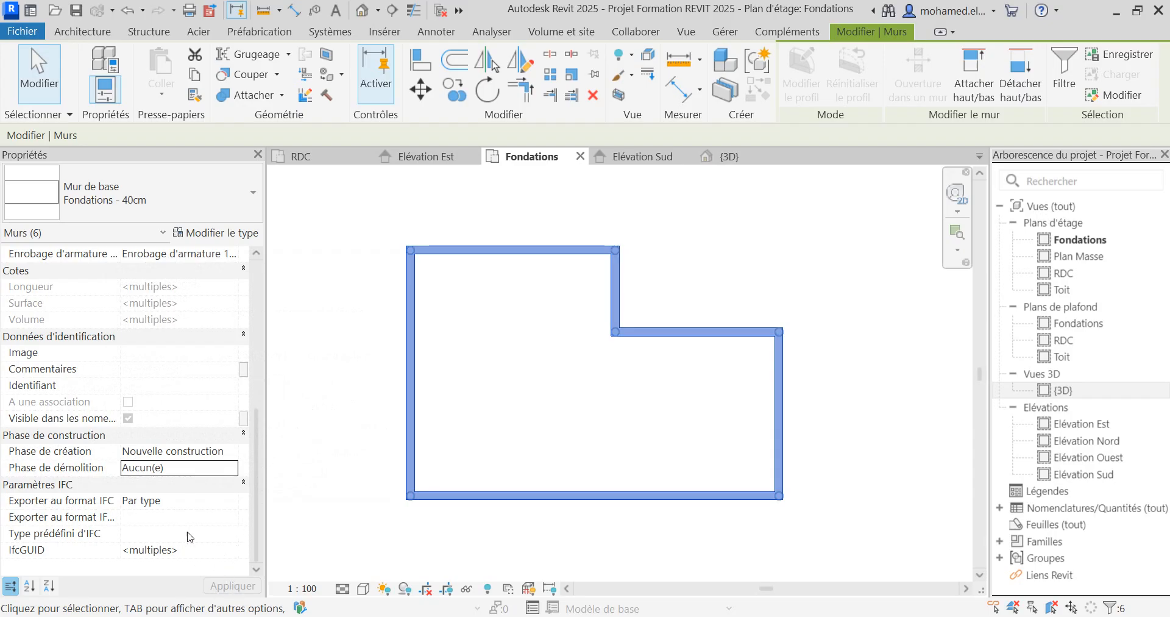
{"action": "scroll", "coordinate": [156, 302], "scroll_direction": "up", "scroll_amount": 5}
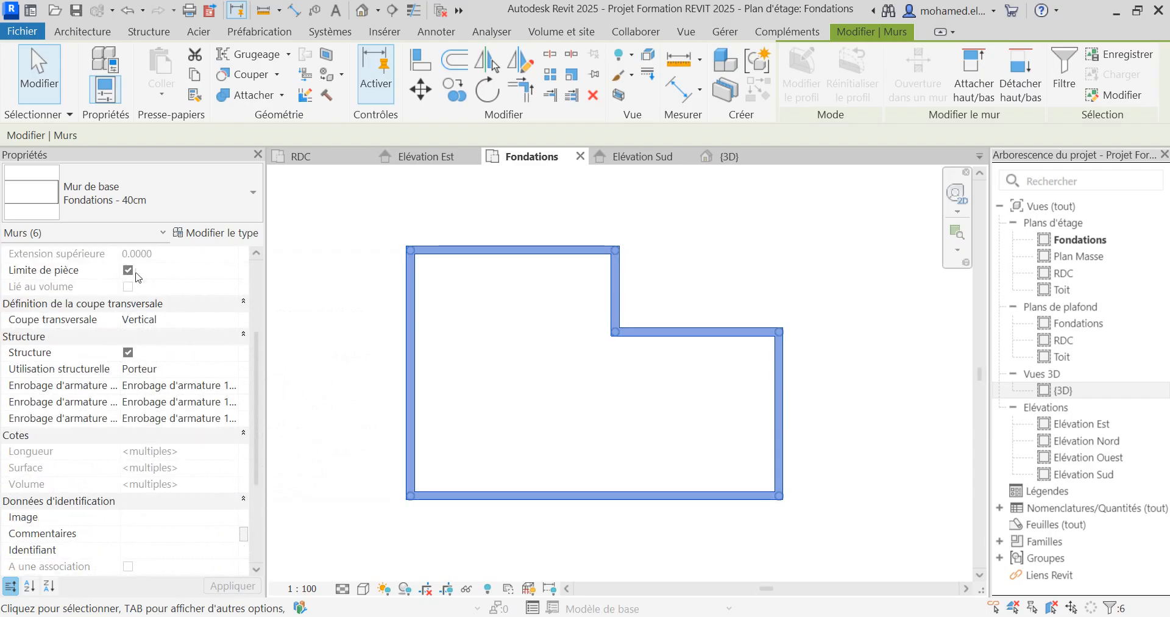
{"action": "scroll", "coordinate": [122, 396], "scroll_direction": "down", "scroll_amount": 9}
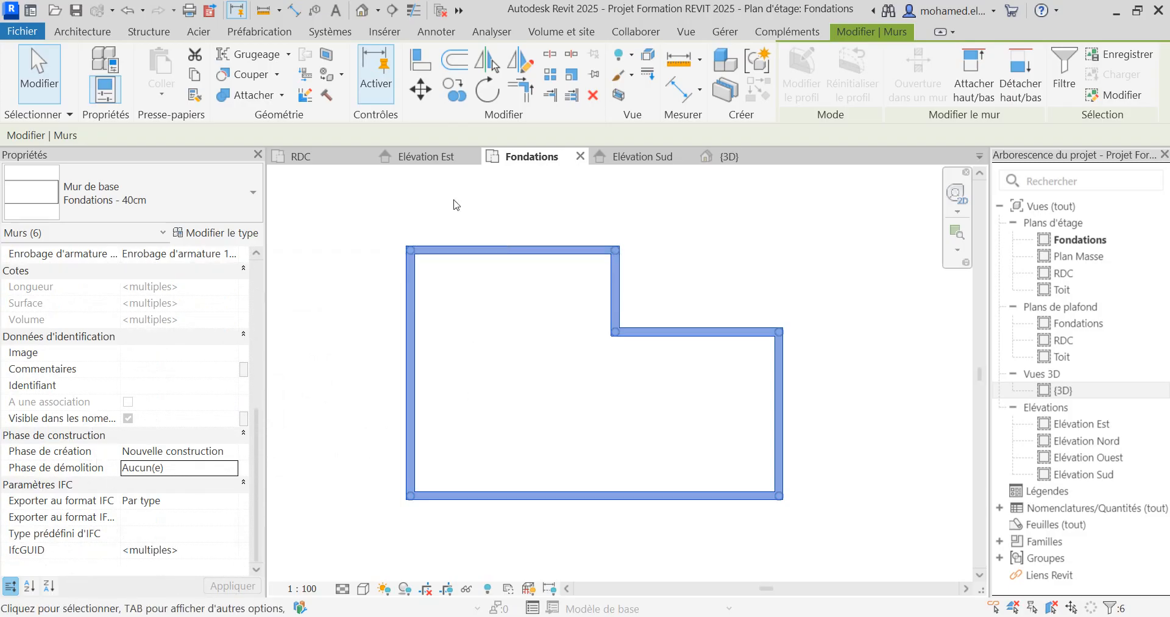
{"action": "left_click", "coordinate": [469, 224]}
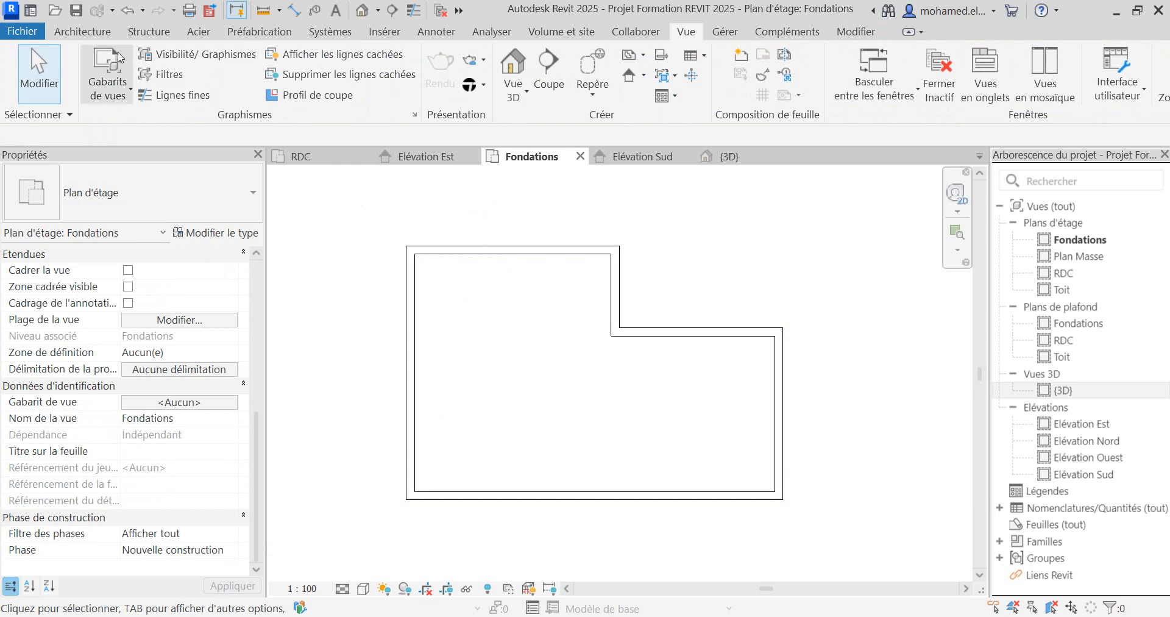